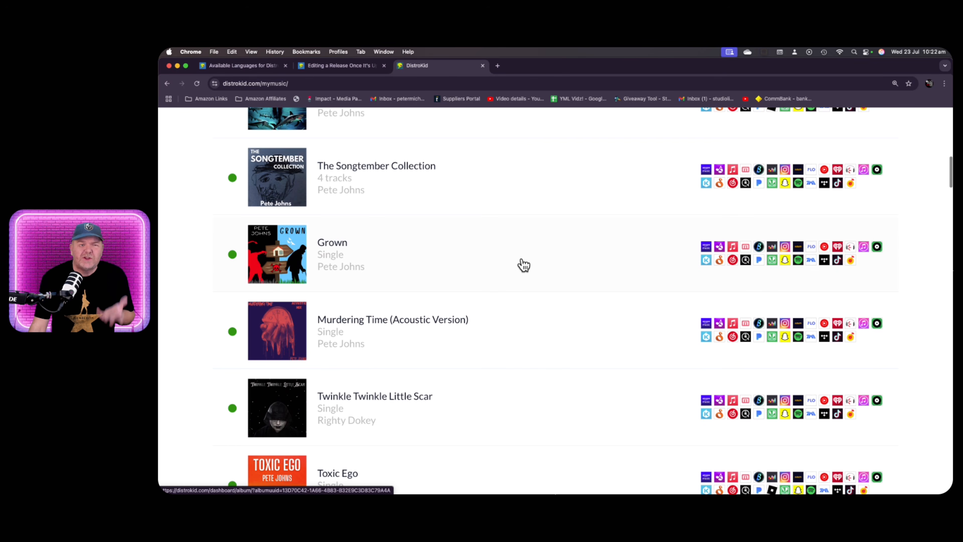
# - Look through the releases on the My Music page and view the upgrade plan comparison
pyautogui.scroll(-3, 544, 258)
pyautogui.scroll(-10, 543, 258)
pyautogui.scroll(-8, 543, 259)
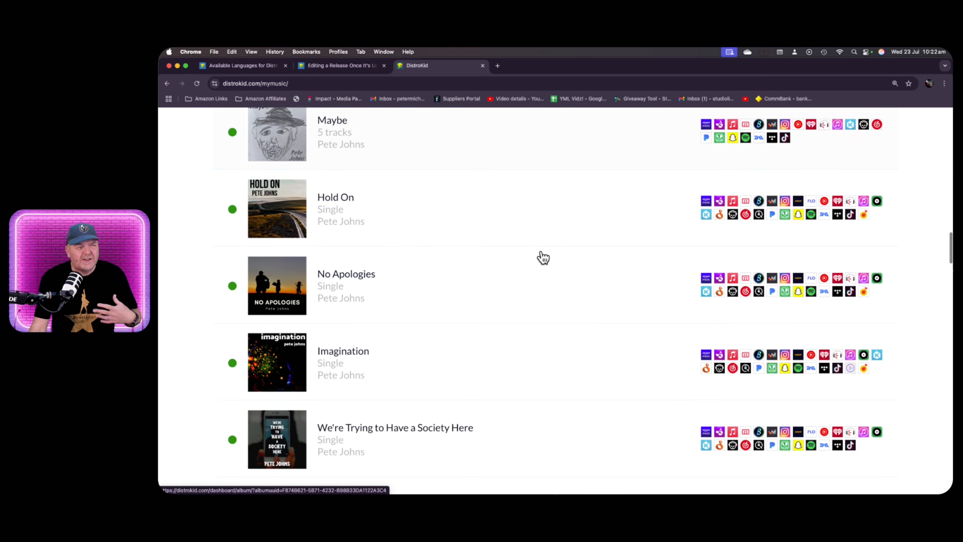
pyautogui.scroll(-3, 543, 258)
pyautogui.scroll(20, 539, 258)
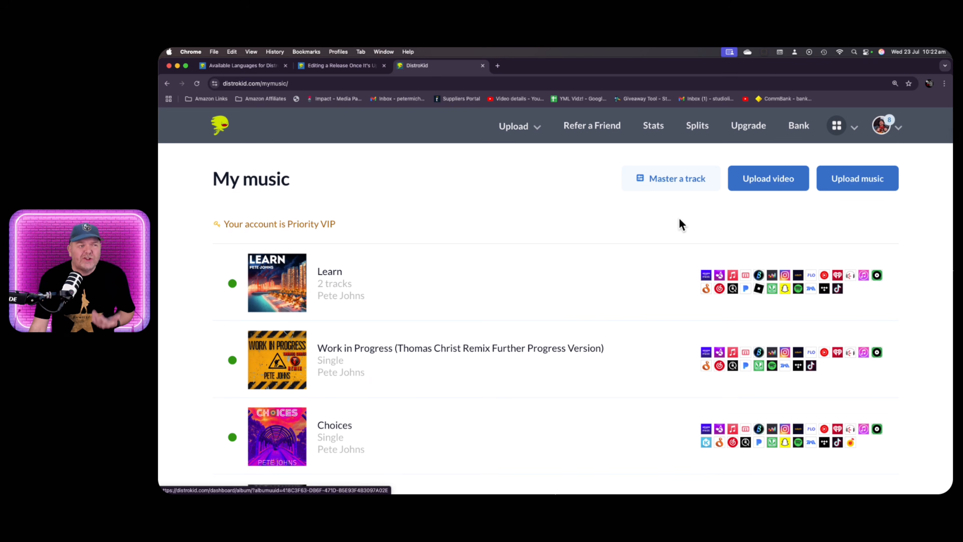
pyautogui.click(759, 125)
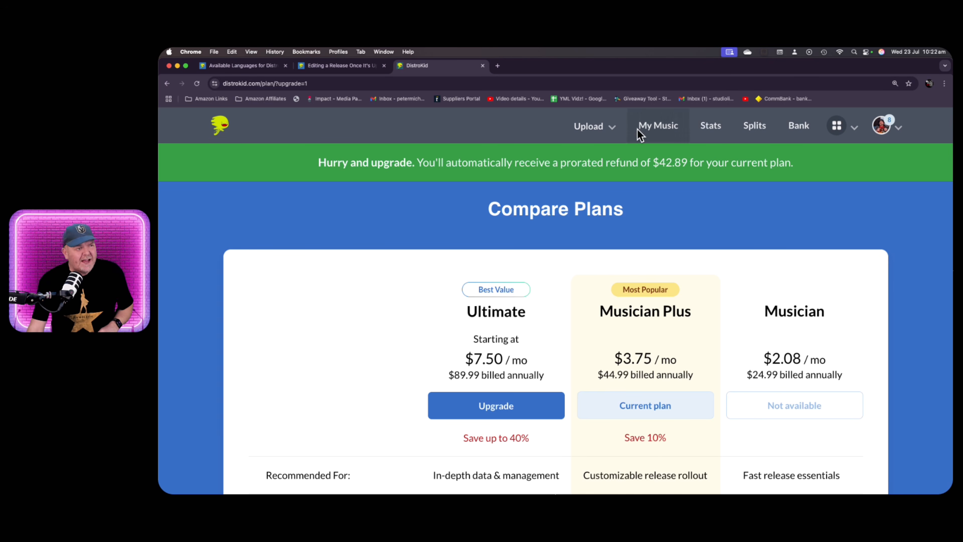
pyautogui.click(661, 125)
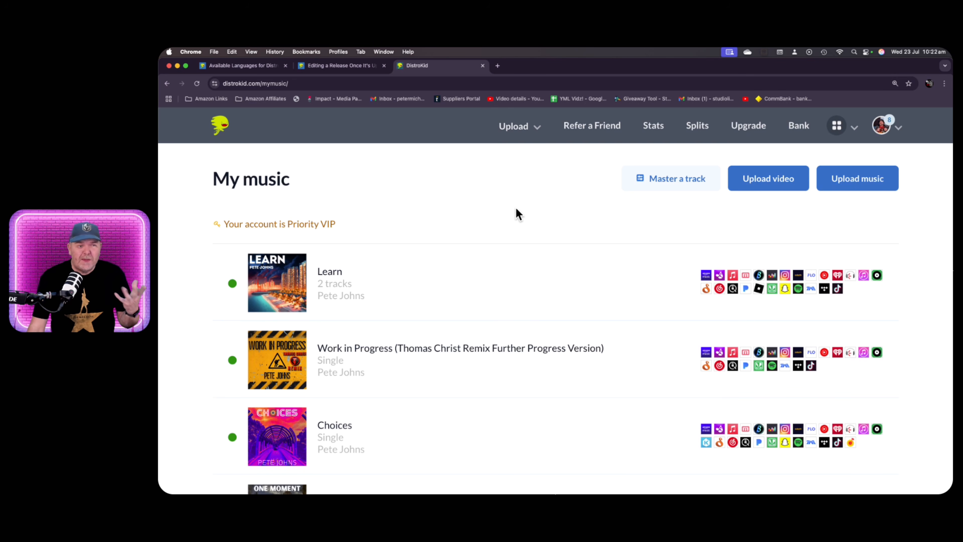
# - Start a new music upload and review the release form from Services down to the Language and genre sections
pyautogui.click(525, 125)
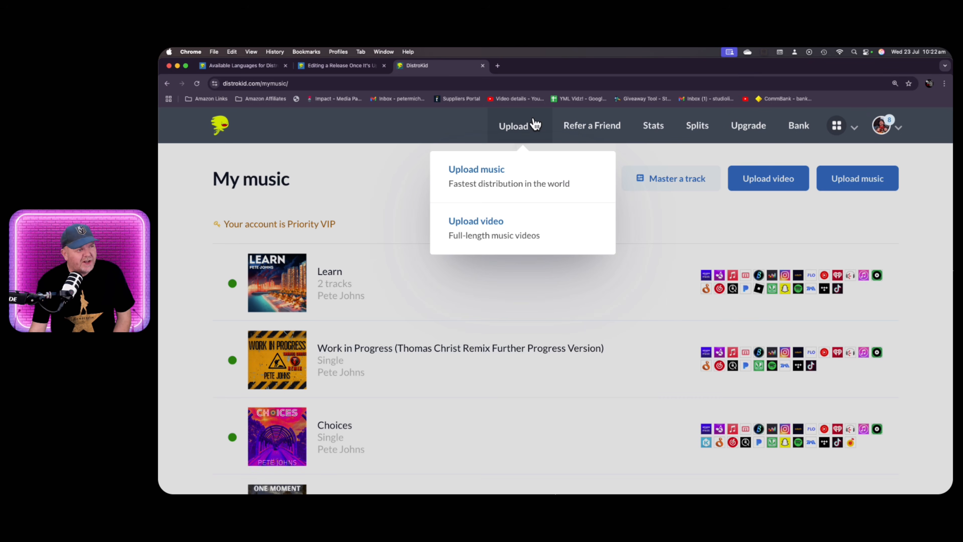
pyautogui.click(527, 171)
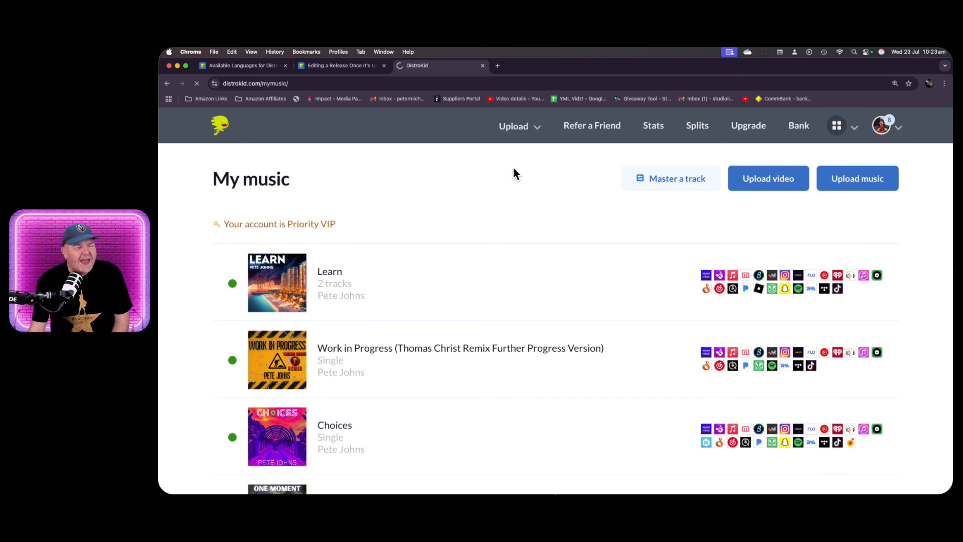
pyautogui.scroll(-5, 466, 227)
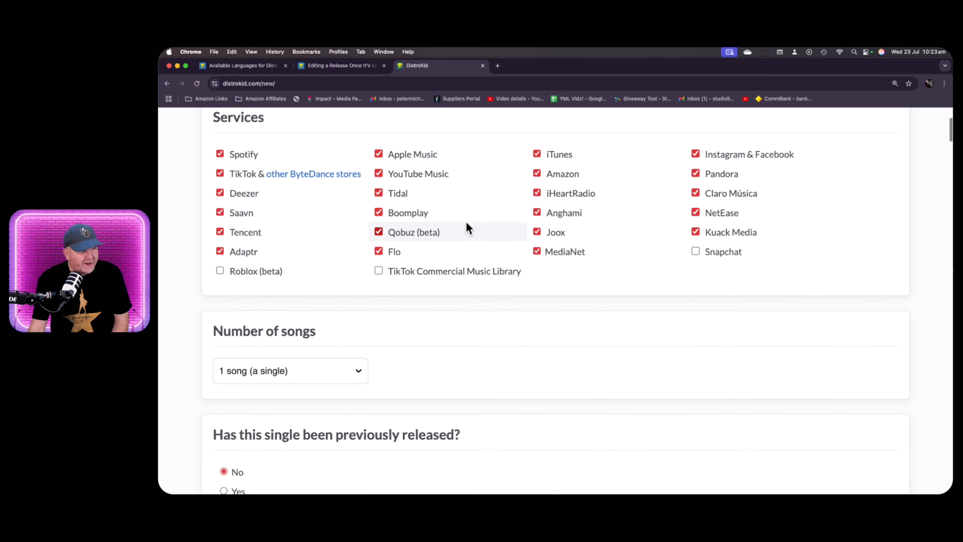
pyautogui.scroll(-2, 466, 224)
pyautogui.scroll(-2, 469, 222)
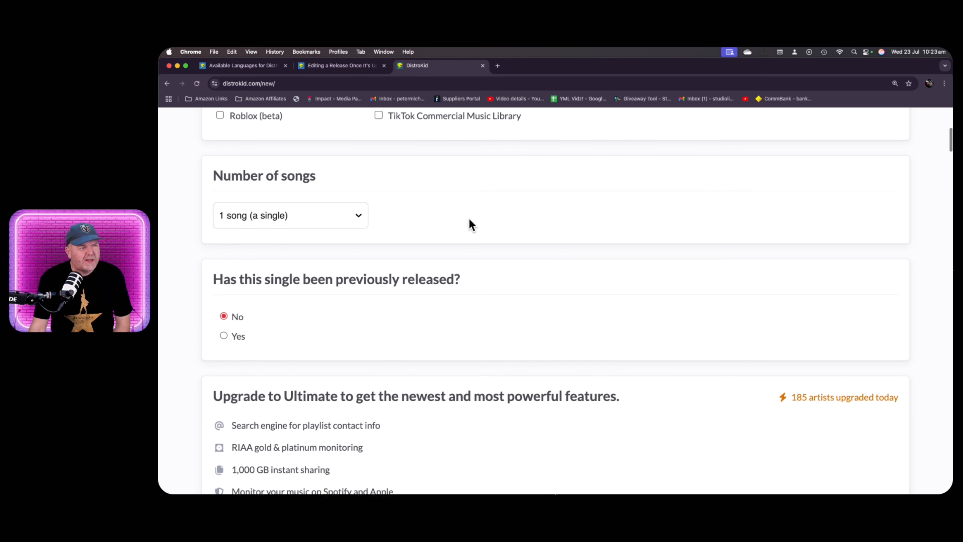
pyautogui.scroll(-8, 470, 225)
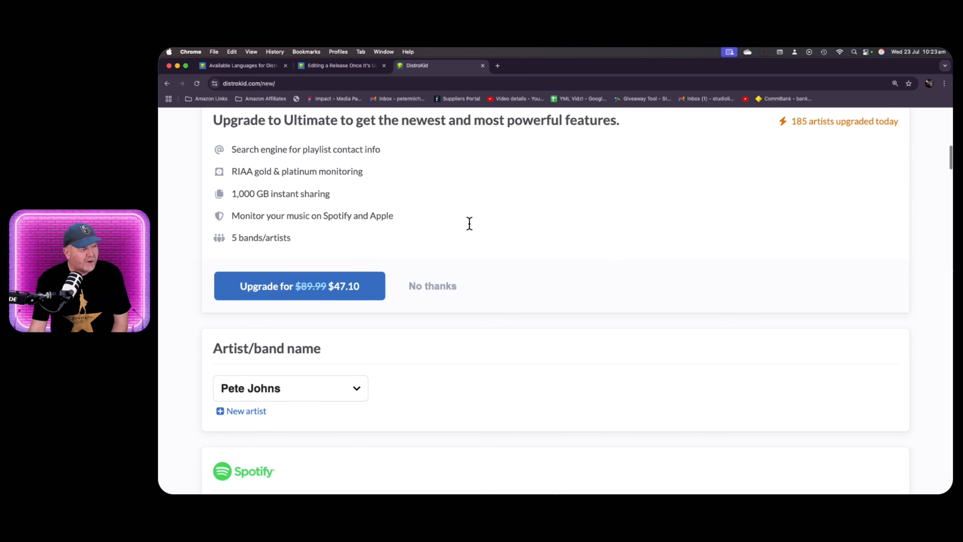
pyautogui.scroll(-12, 470, 224)
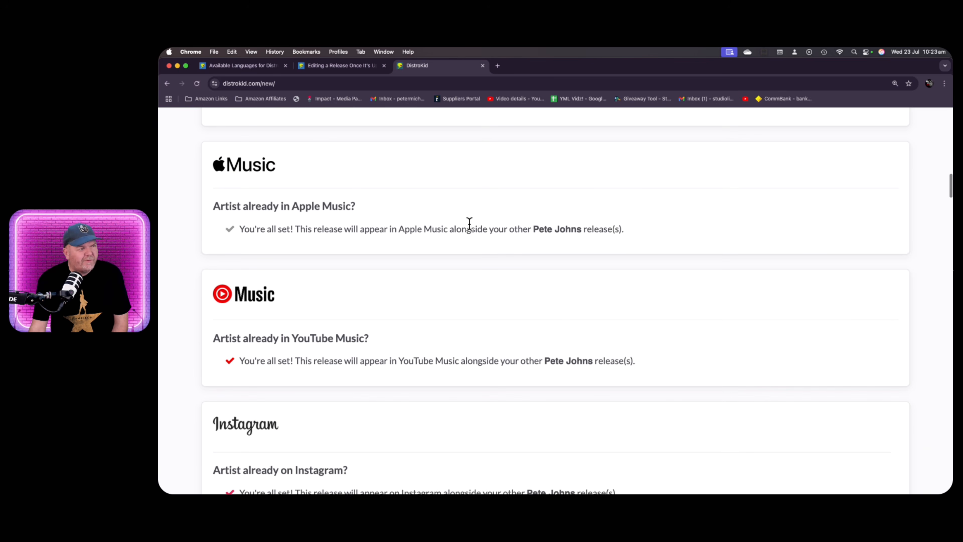
pyautogui.scroll(-12, 470, 224)
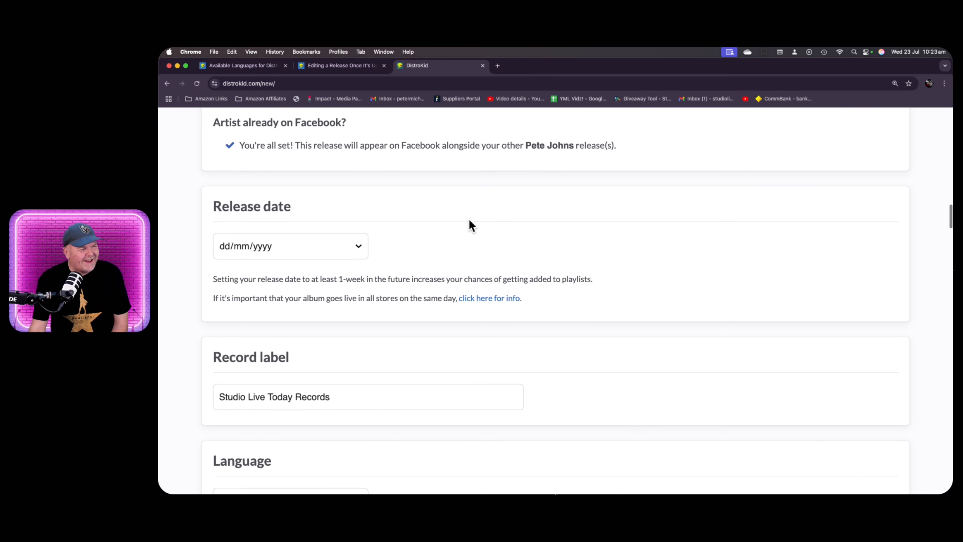
pyautogui.scroll(-5, 470, 224)
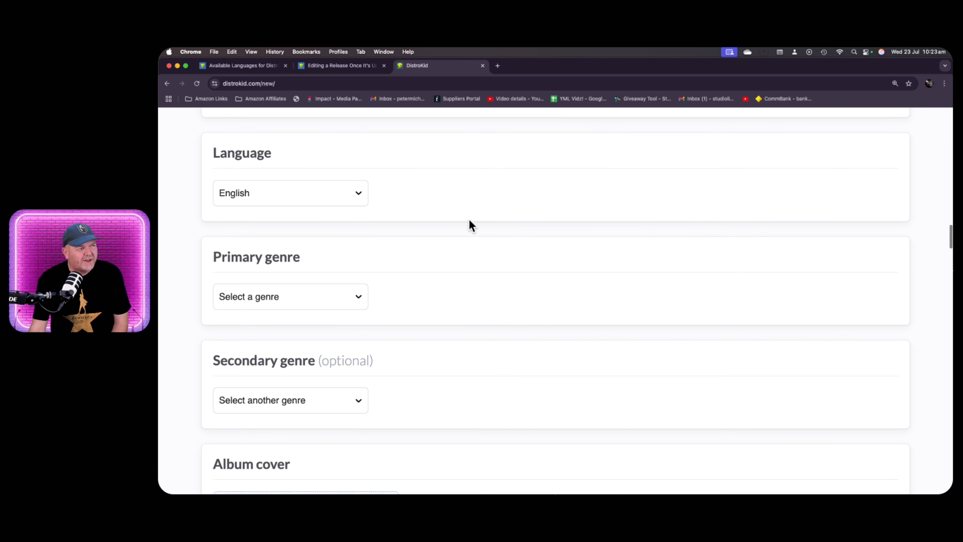
# - Review the available release languages and set the Language to Danish
pyautogui.click(360, 175)
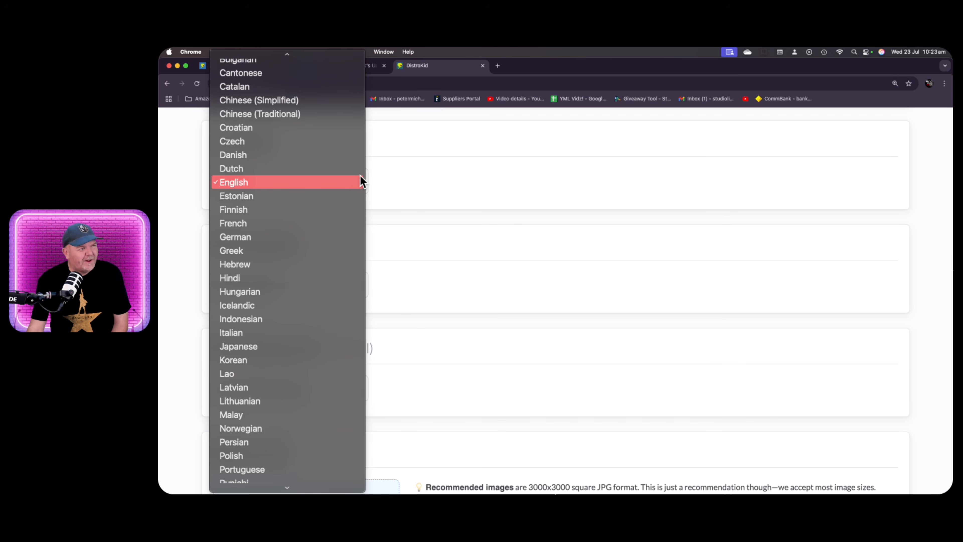
pyautogui.scroll(2, 307, 161)
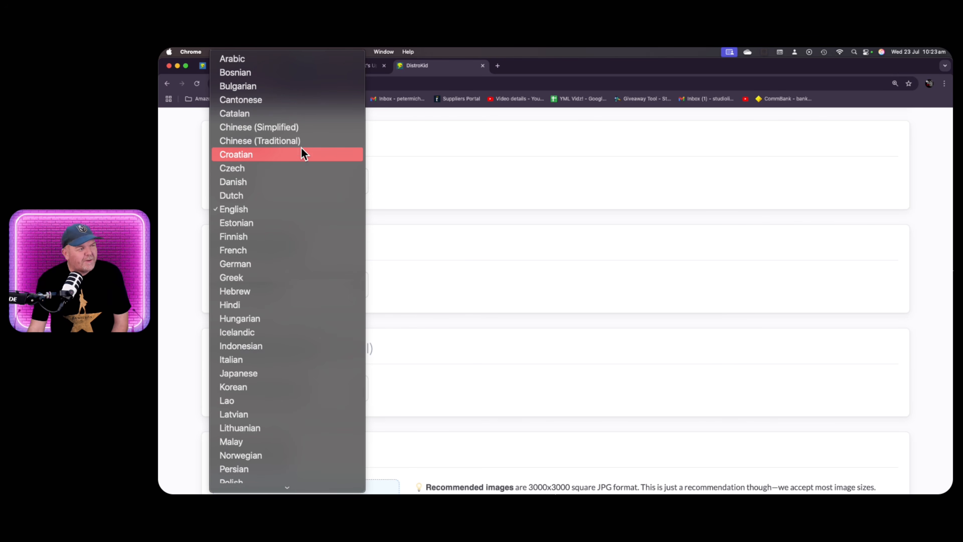
pyautogui.scroll(-5, 301, 159)
pyautogui.scroll(-4, 303, 184)
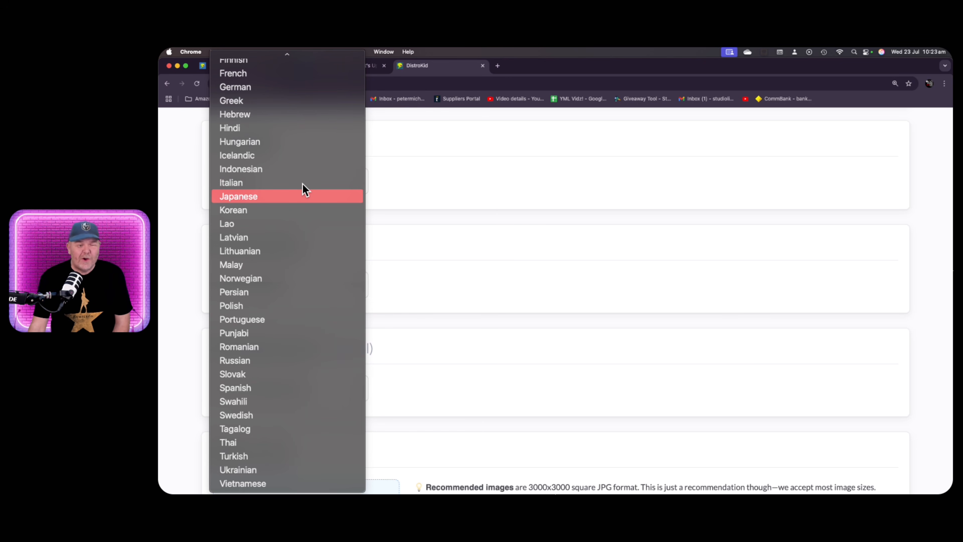
pyautogui.scroll(5, 304, 186)
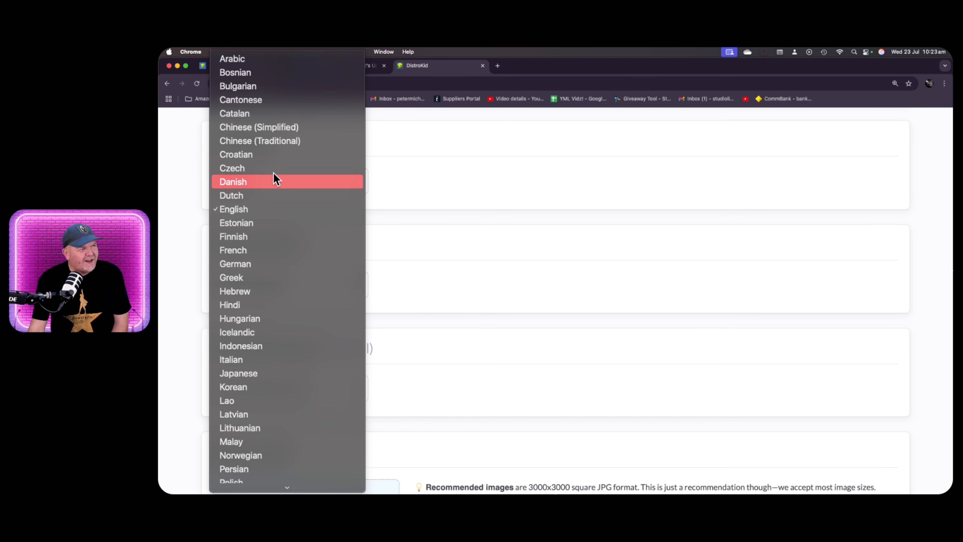
pyautogui.click(276, 182)
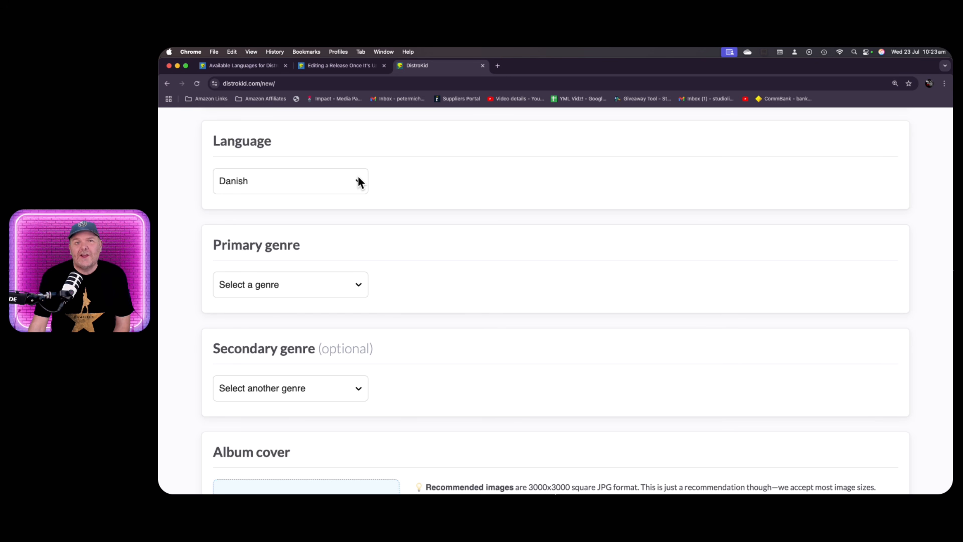
# - Set the release's Language to Korean and reopen the language choices
pyautogui.scroll(-1, 446, 173)
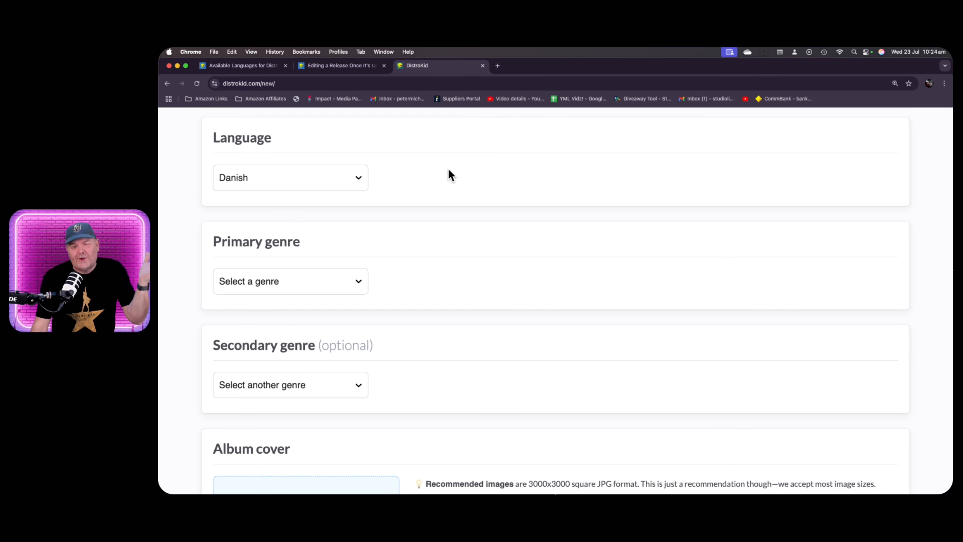
pyautogui.click(361, 174)
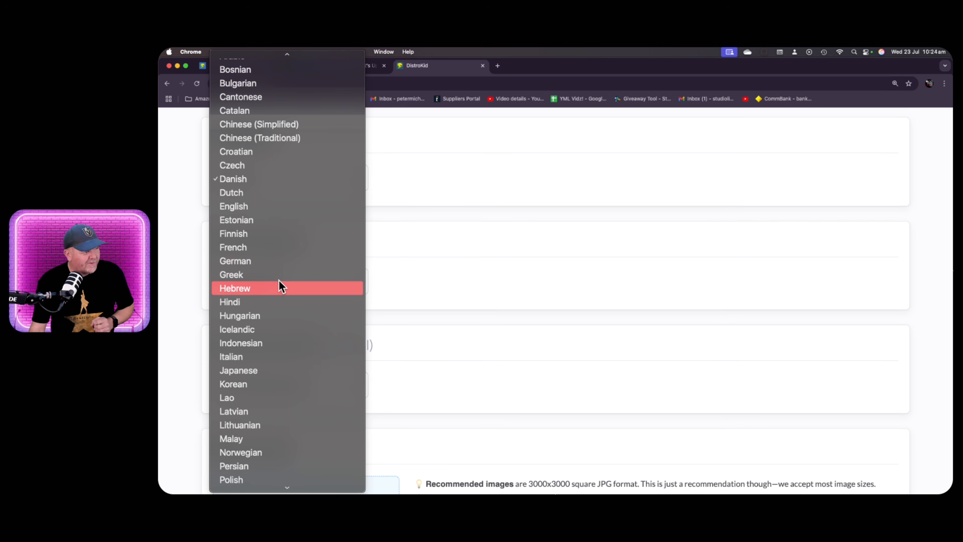
pyautogui.click(279, 381)
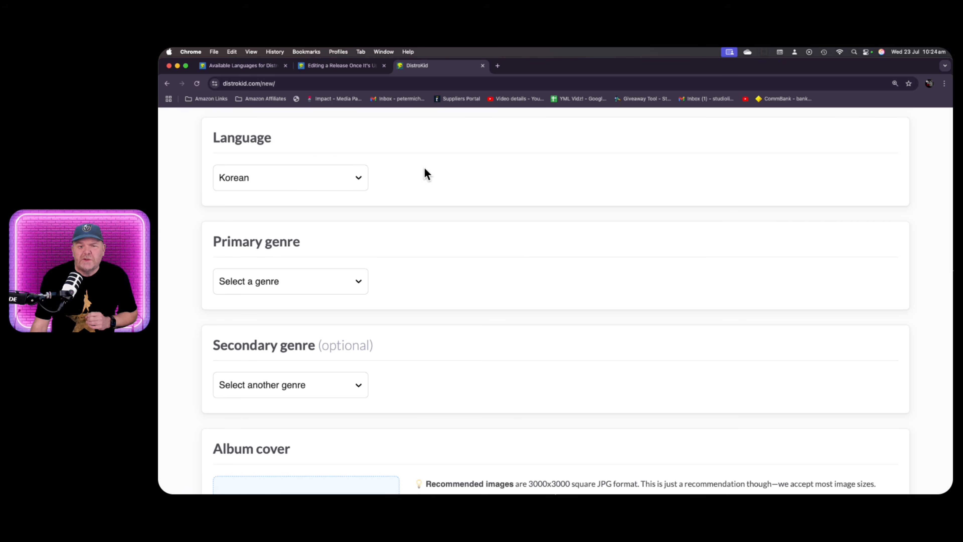
pyautogui.click(353, 178)
pyautogui.click(332, 117)
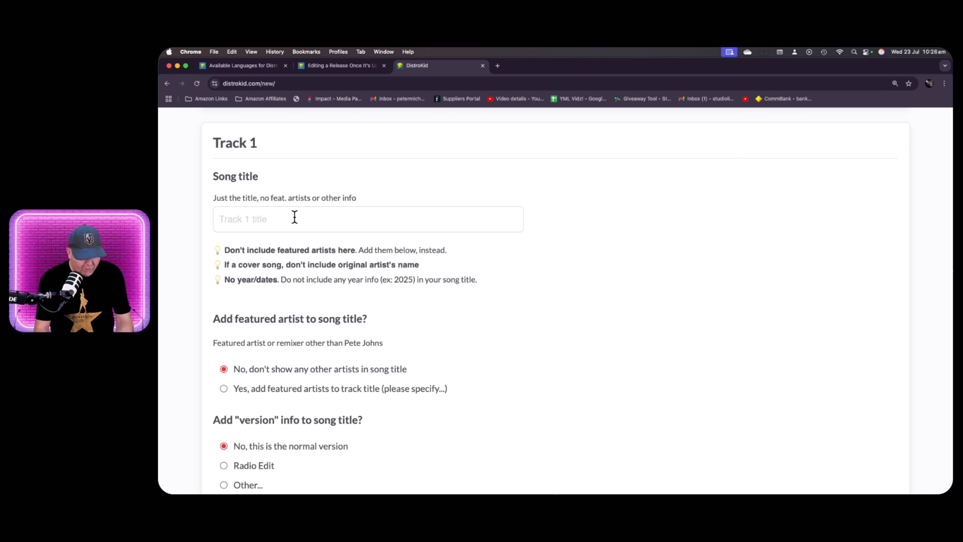
# - Enter "Ming De Ai" as the song title for Track 1
pyautogui.write('Ming D')
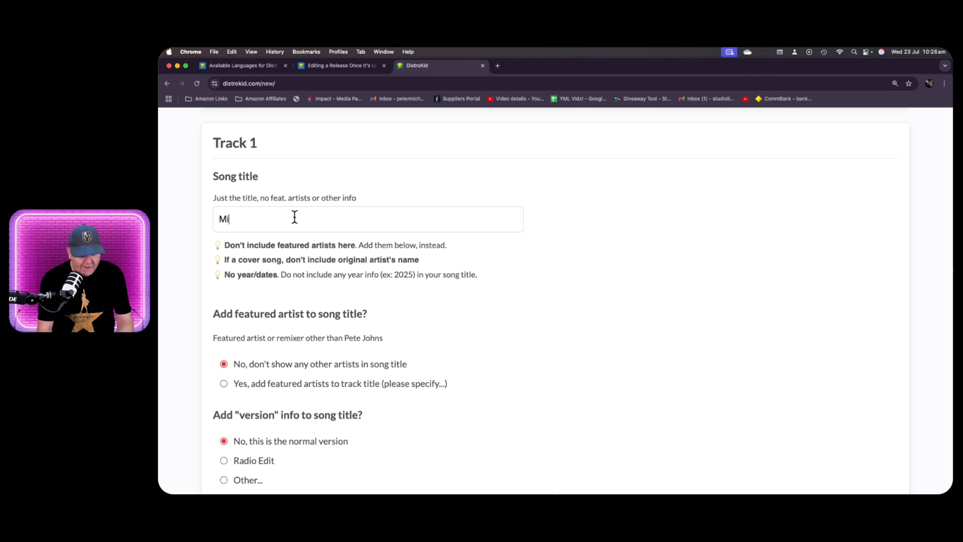
pyautogui.write('e Ai')
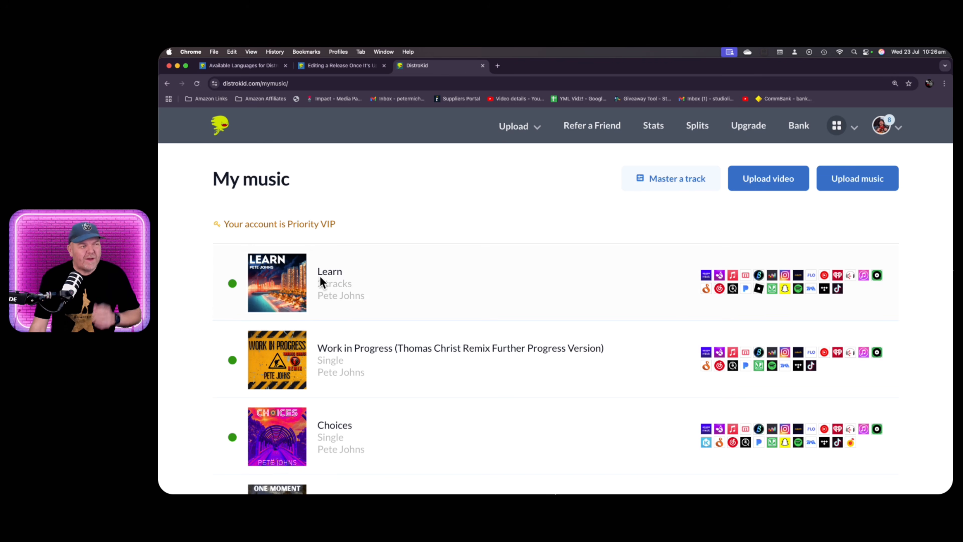
# - Open the Learn release and review its track list, delivered stores and HyperFollow section
pyautogui.click(330, 270)
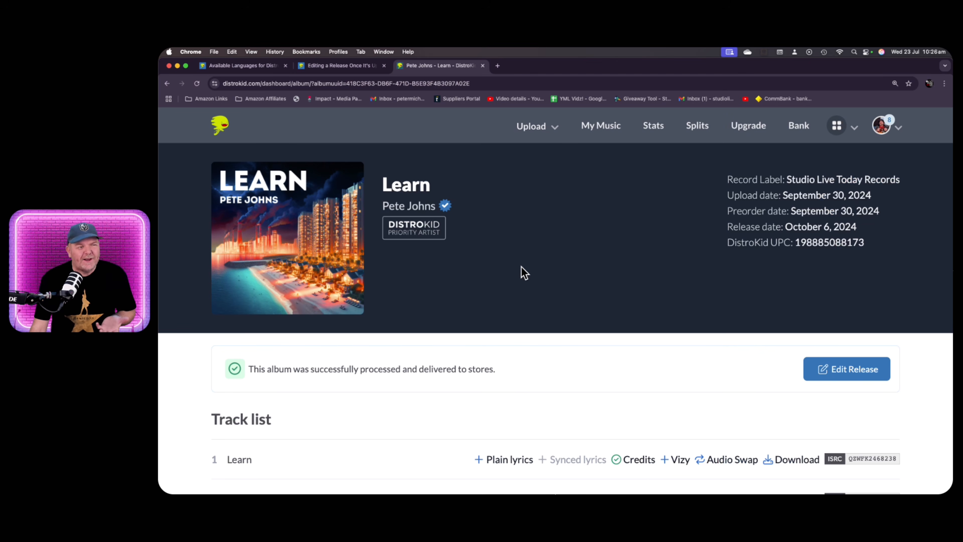
pyautogui.scroll(-5, 524, 271)
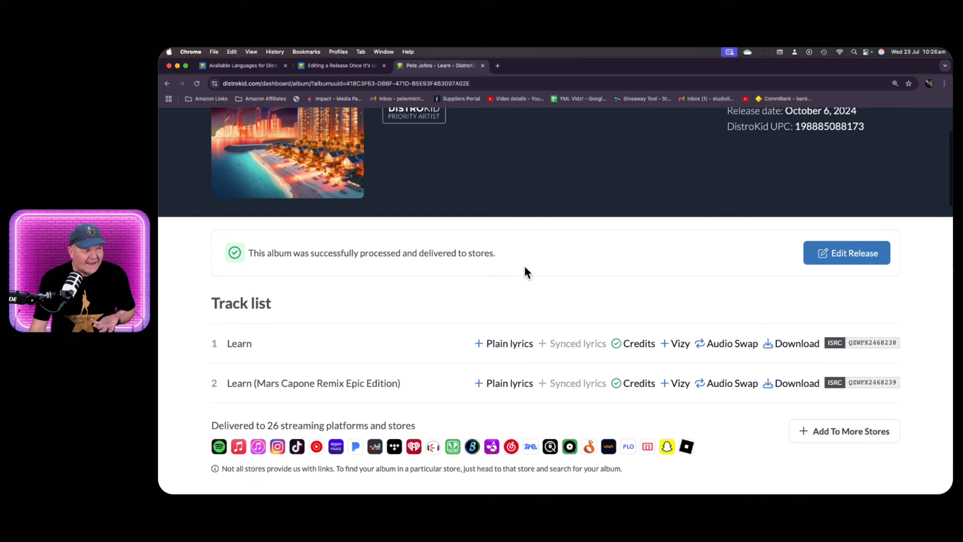
pyautogui.scroll(-2, 527, 271)
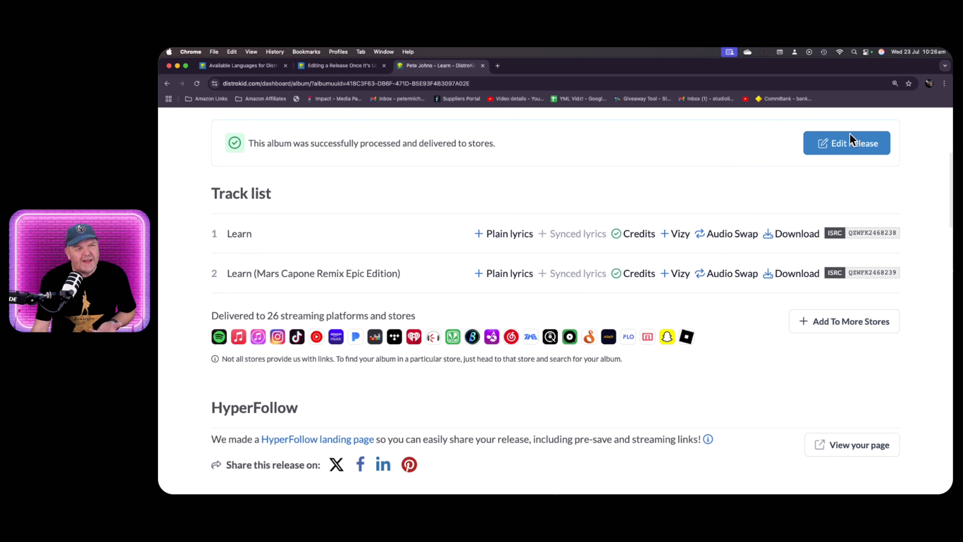
# - Open the edit form for the Learn release, examine its fields down to the album cover, and return to My Music
pyautogui.click(855, 142)
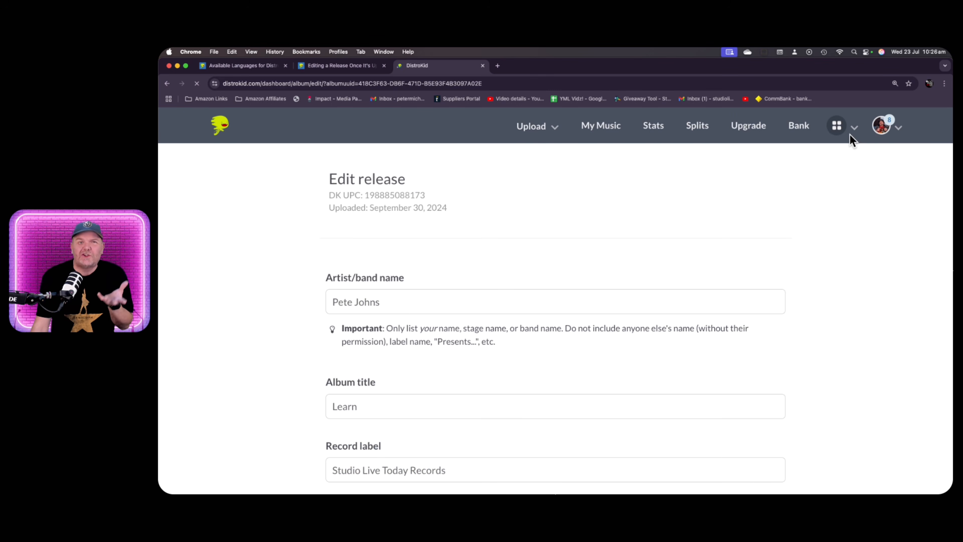
pyautogui.scroll(-5, 557, 232)
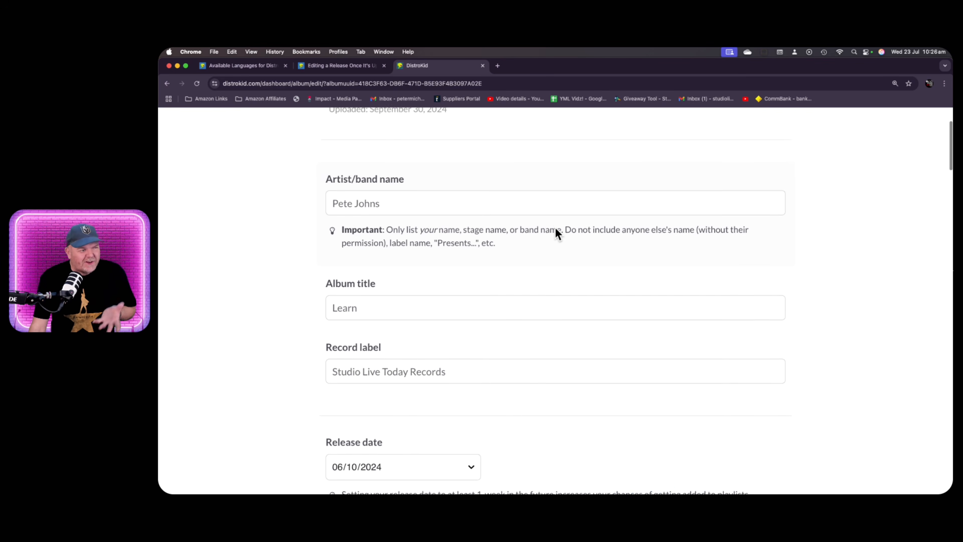
pyautogui.scroll(-7, 557, 233)
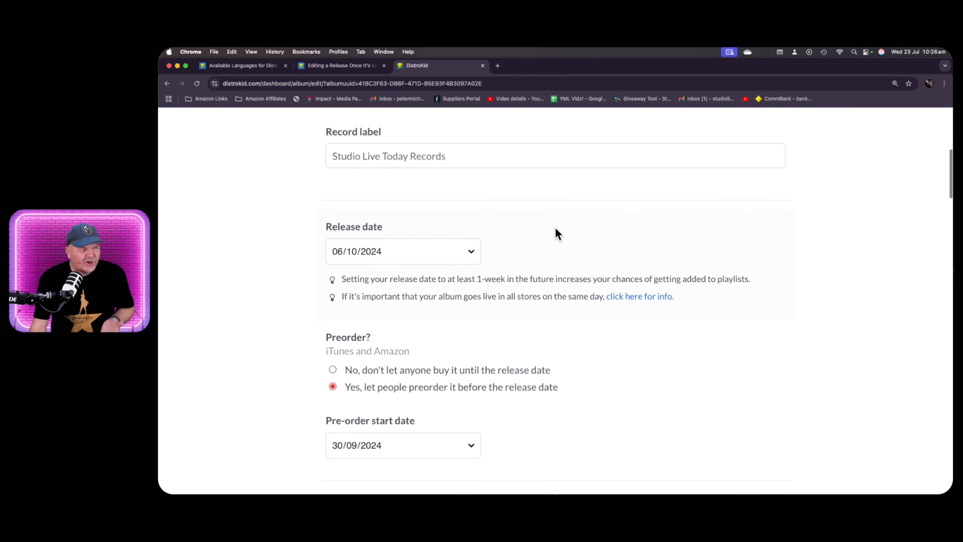
pyautogui.scroll(-5, 556, 234)
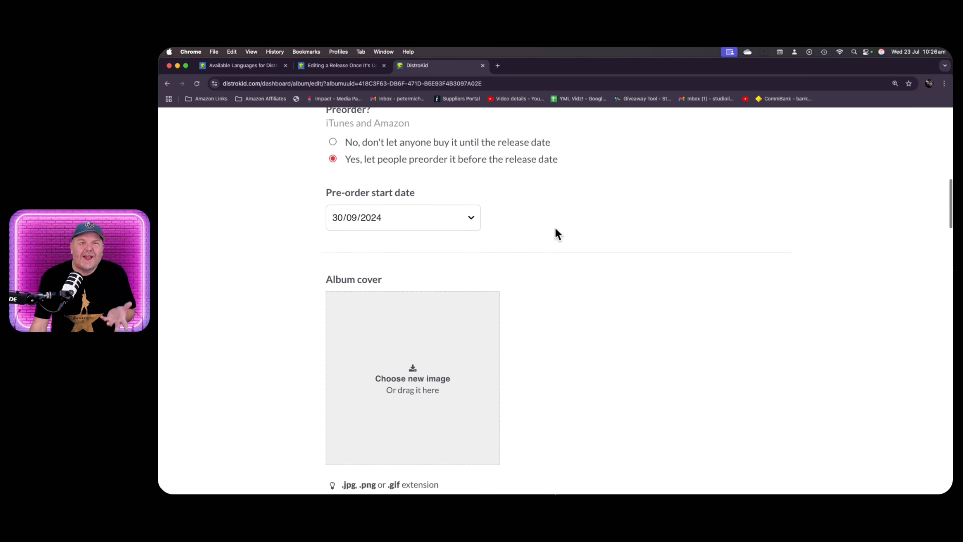
pyautogui.scroll(17, 555, 229)
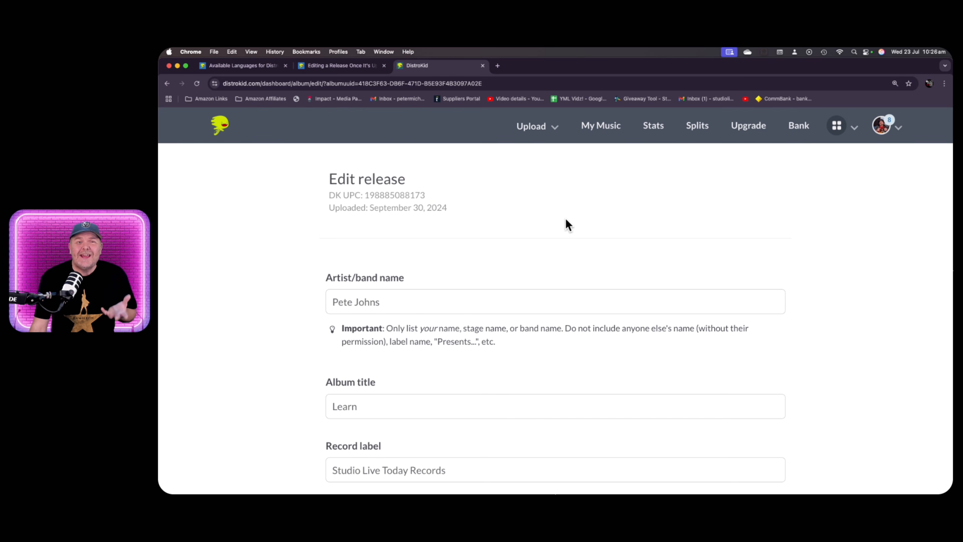
pyautogui.click(601, 126)
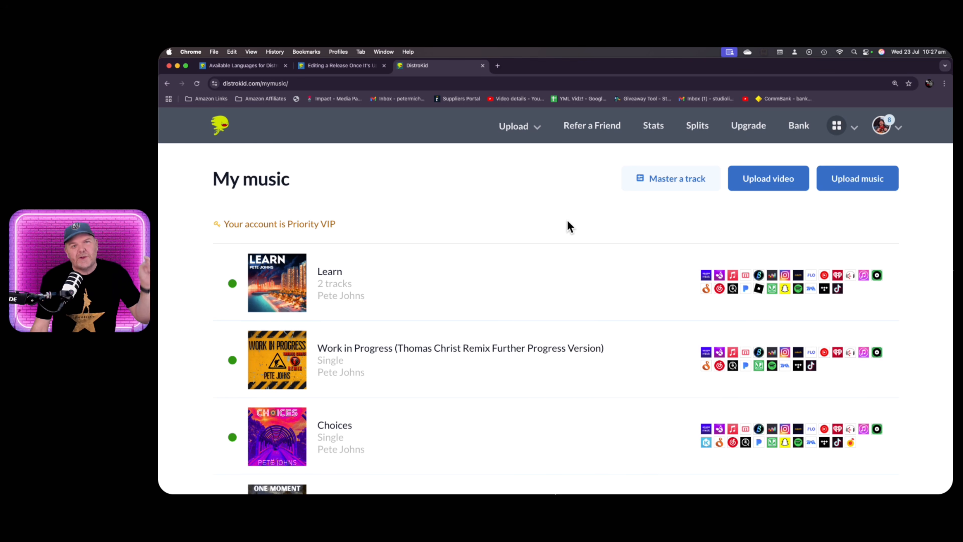
# - Reopen the Learn release and examine its page down to the Splits section
pyautogui.click(464, 267)
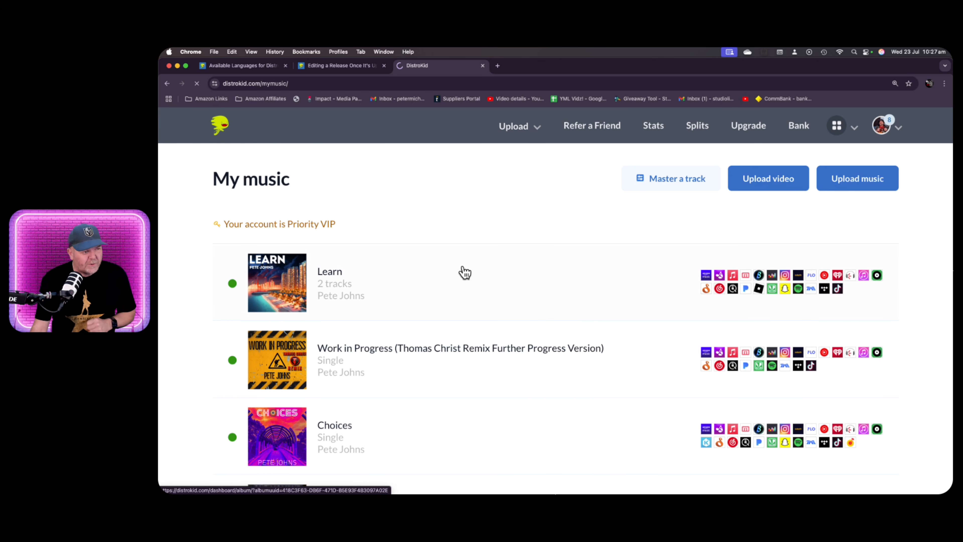
pyautogui.scroll(-4, 633, 296)
pyautogui.scroll(-5, 635, 291)
pyautogui.scroll(-1, 636, 292)
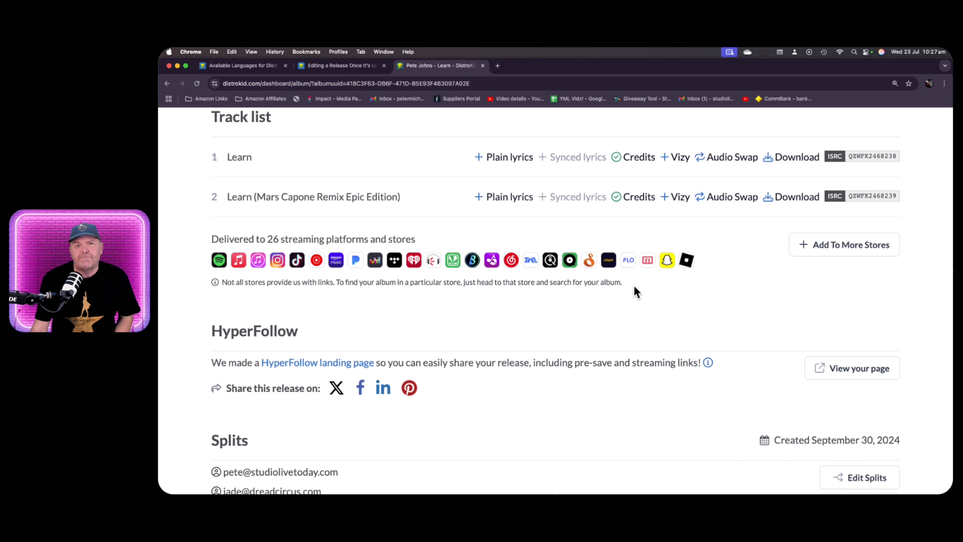
# - Open the Learn release for editing and go to the submit and removal options at the end of the form
pyautogui.scroll(8, 633, 285)
pyautogui.click(858, 373)
pyautogui.scroll(-20, 510, 254)
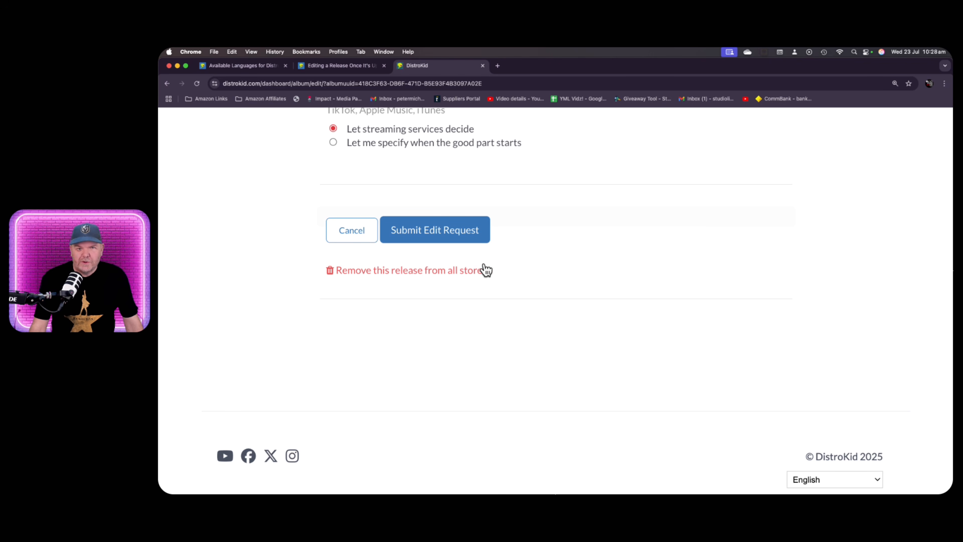
# - Start a new music upload and review the available languages in its Language setting, leaving English selected
pyautogui.scroll(20, 576, 188)
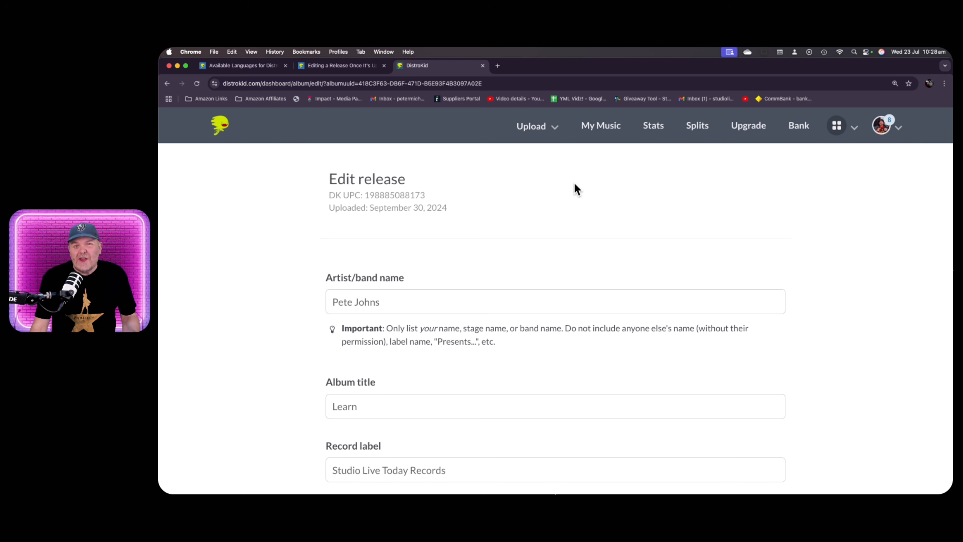
pyautogui.click(542, 124)
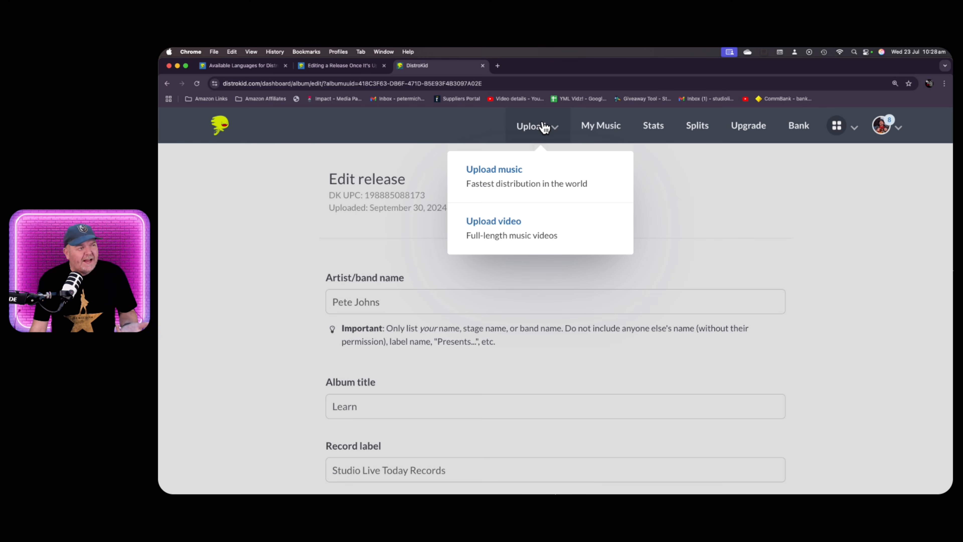
pyautogui.click(544, 164)
pyautogui.click(360, 172)
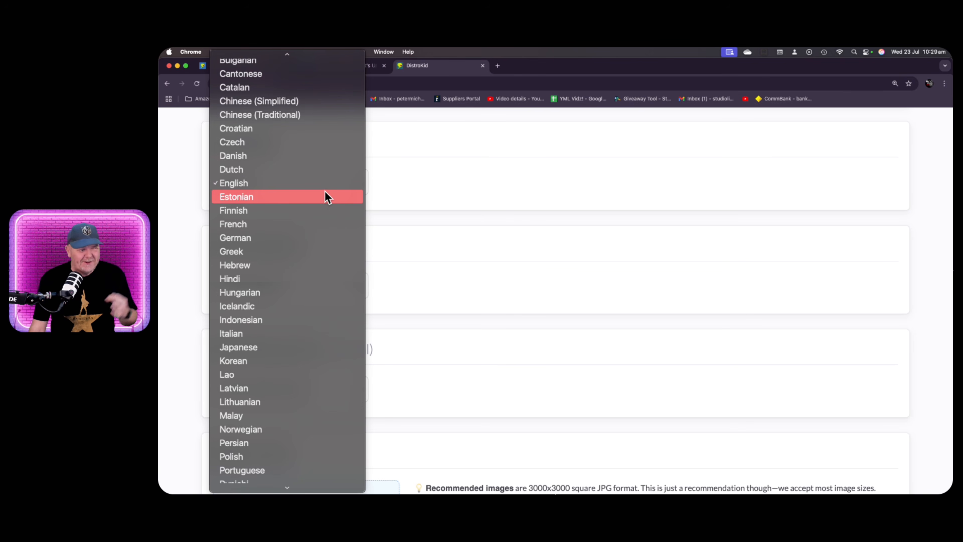
pyautogui.scroll(-5, 325, 197)
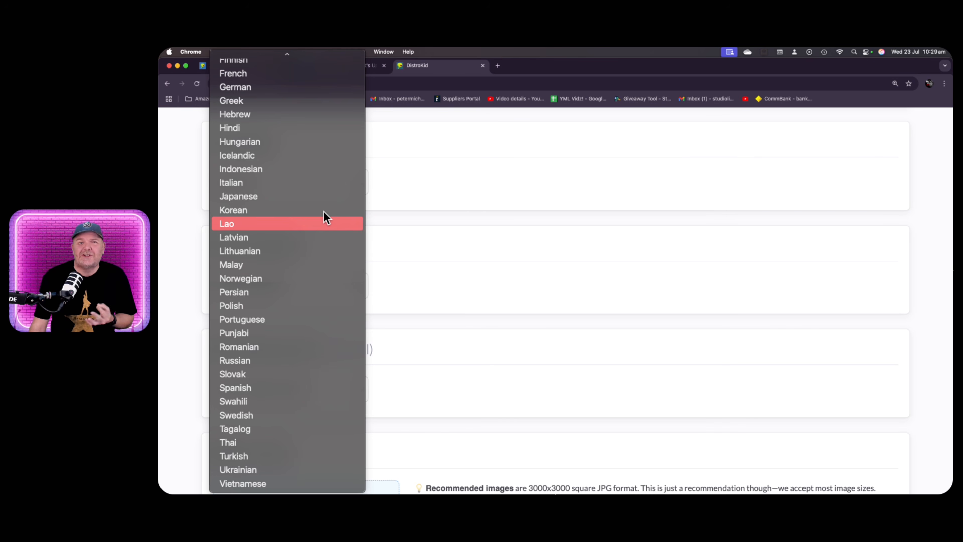
pyautogui.scroll(6, 325, 218)
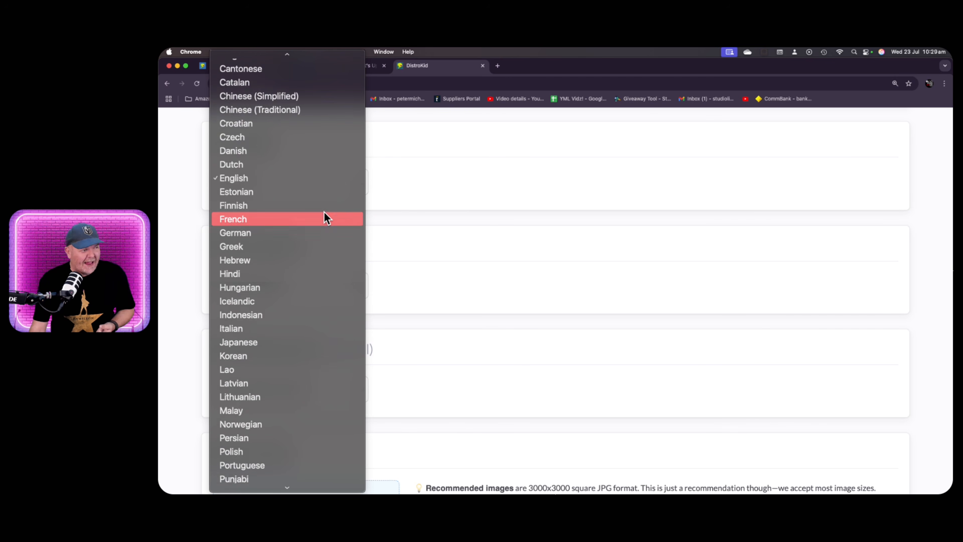
pyautogui.click(299, 208)
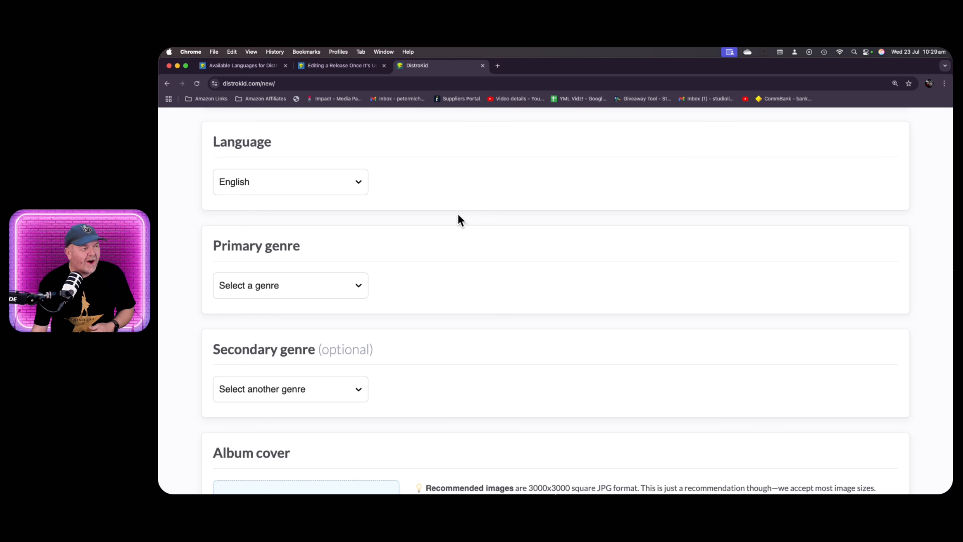
# - Examine the Track 1 song title guidelines and the featured artist and version options, and return to My Music
pyautogui.scroll(-10, 457, 214)
pyautogui.scroll(-8, 457, 214)
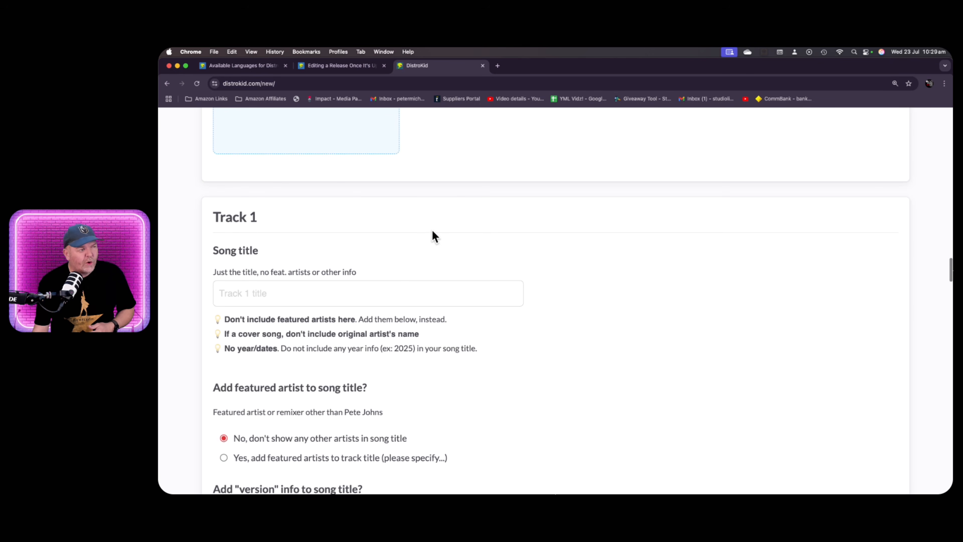
pyautogui.click(383, 287)
pyautogui.scroll(-3, 518, 249)
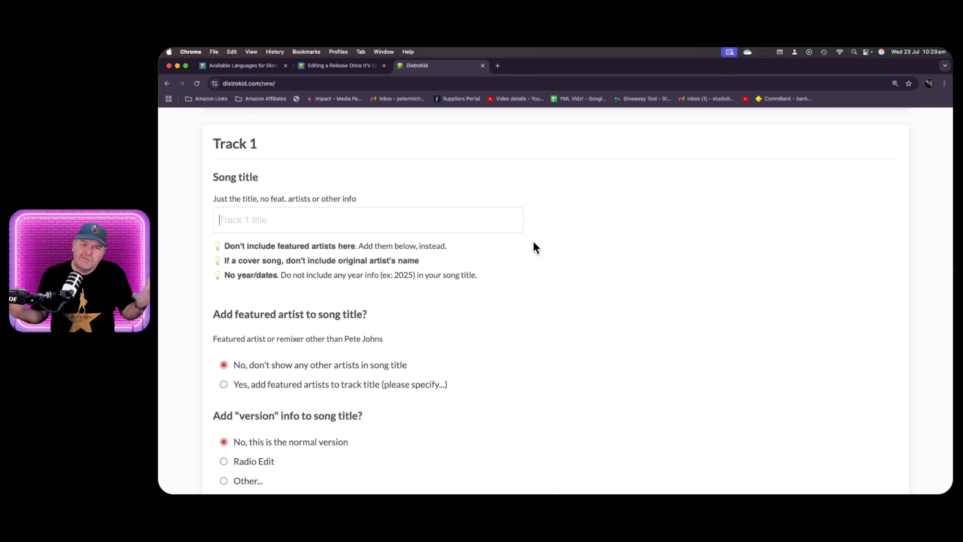
pyautogui.scroll(20, 592, 283)
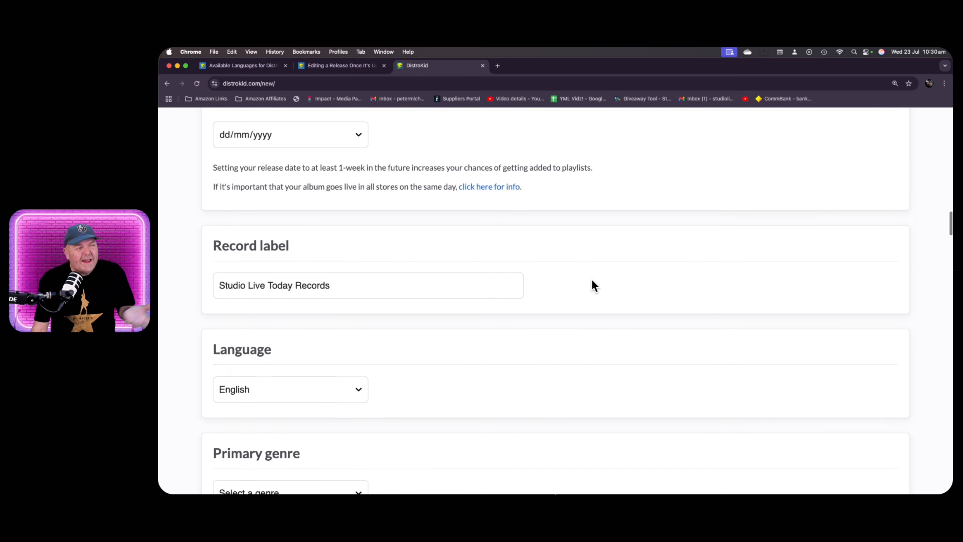
pyautogui.scroll(10, 592, 281)
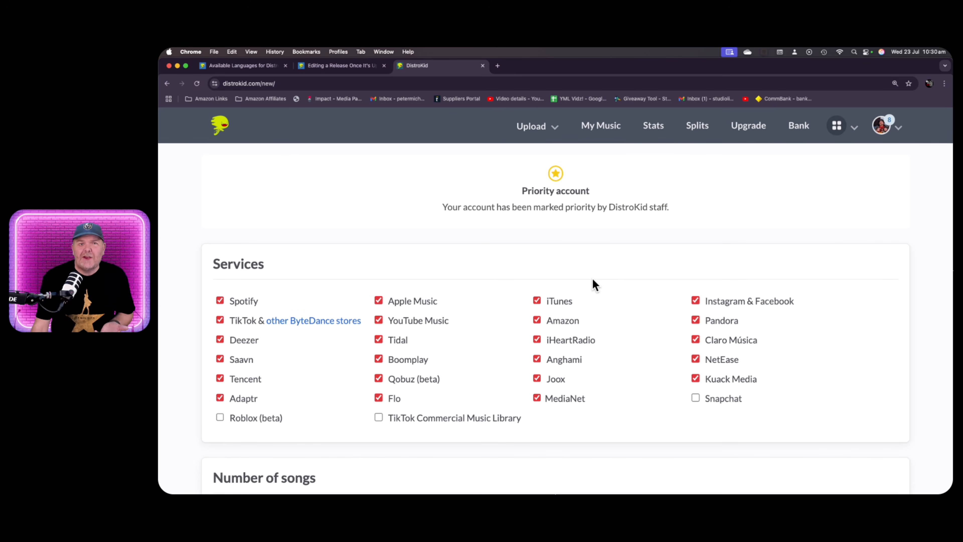
pyautogui.click(610, 120)
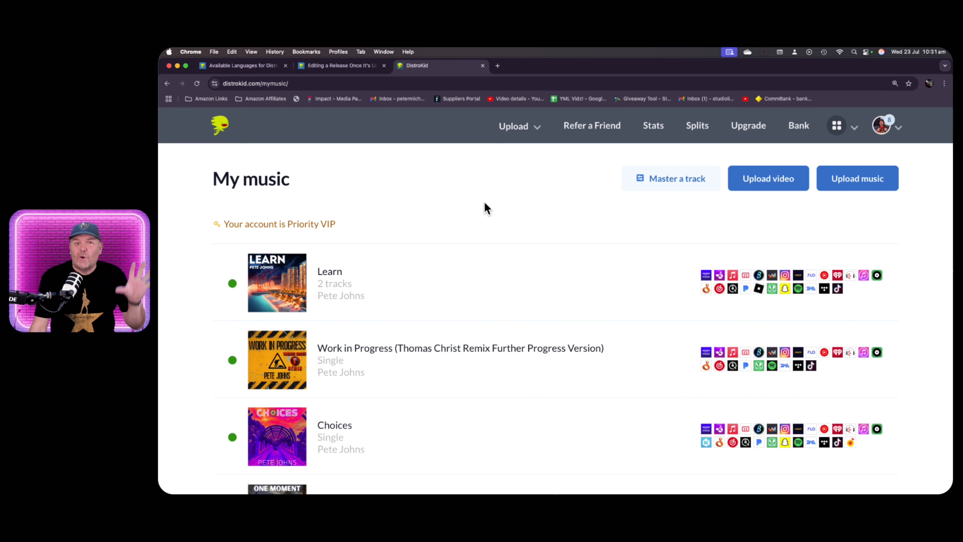
# - Open a new music upload form again and check the language choices below the record label, keeping English
pyautogui.click(523, 126)
pyautogui.click(526, 172)
pyautogui.scroll(-8, 466, 235)
pyautogui.scroll(-15, 467, 240)
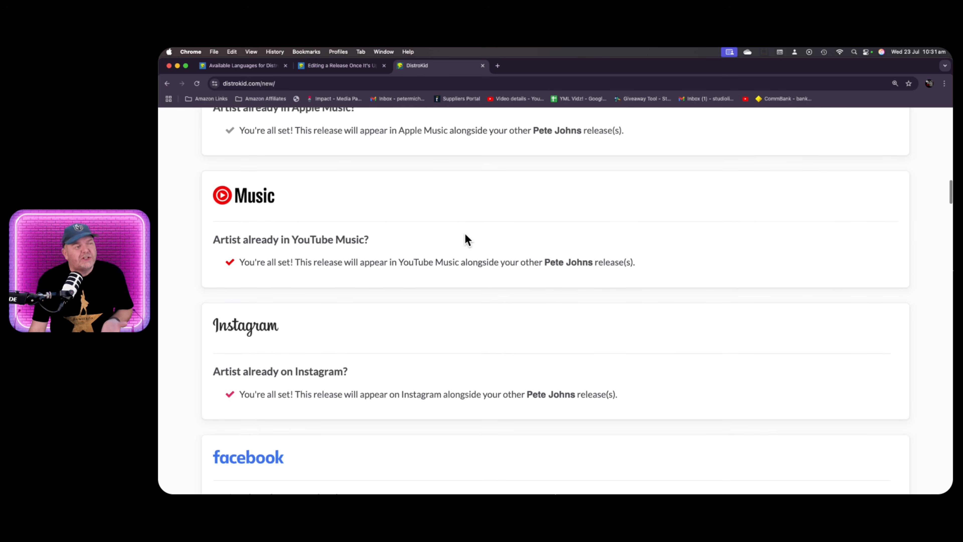
pyautogui.scroll(-7, 466, 239)
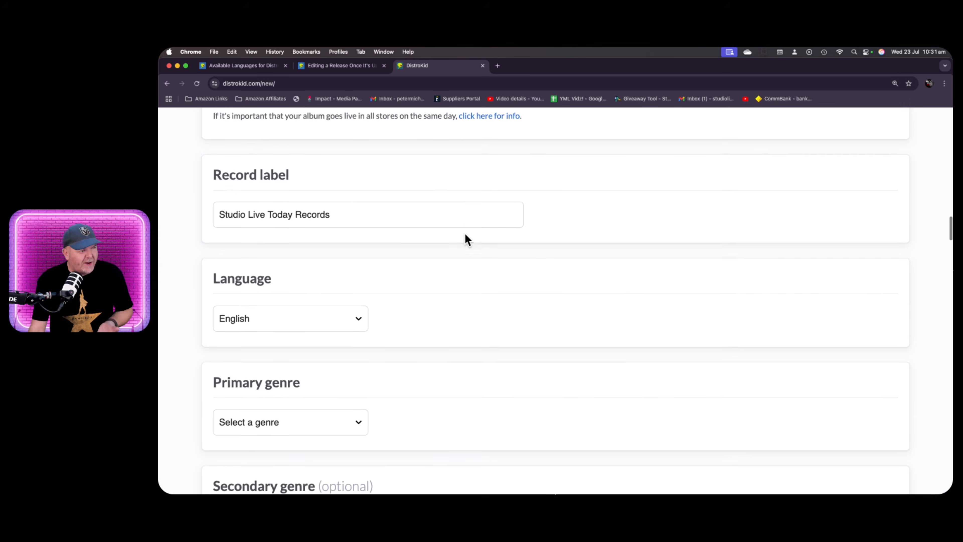
pyautogui.click(361, 274)
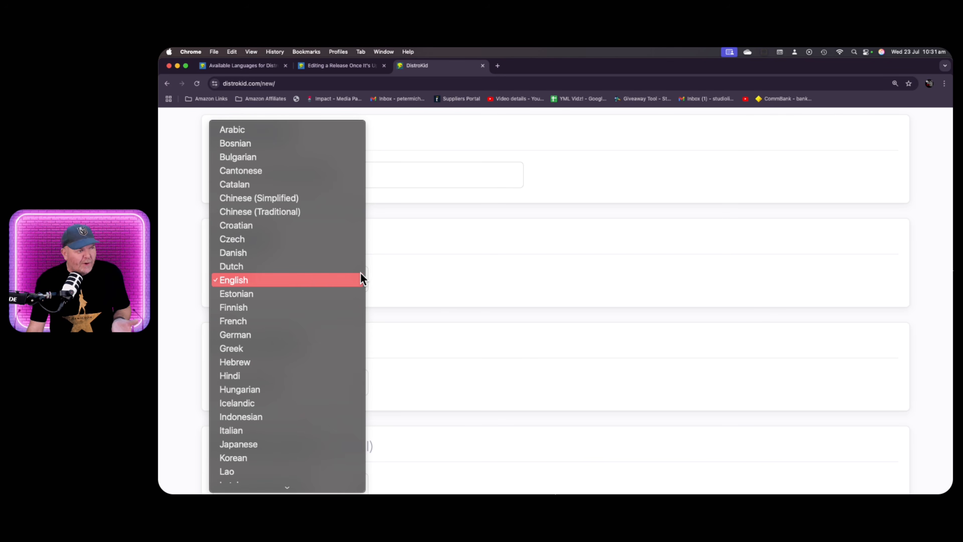
pyautogui.click(440, 274)
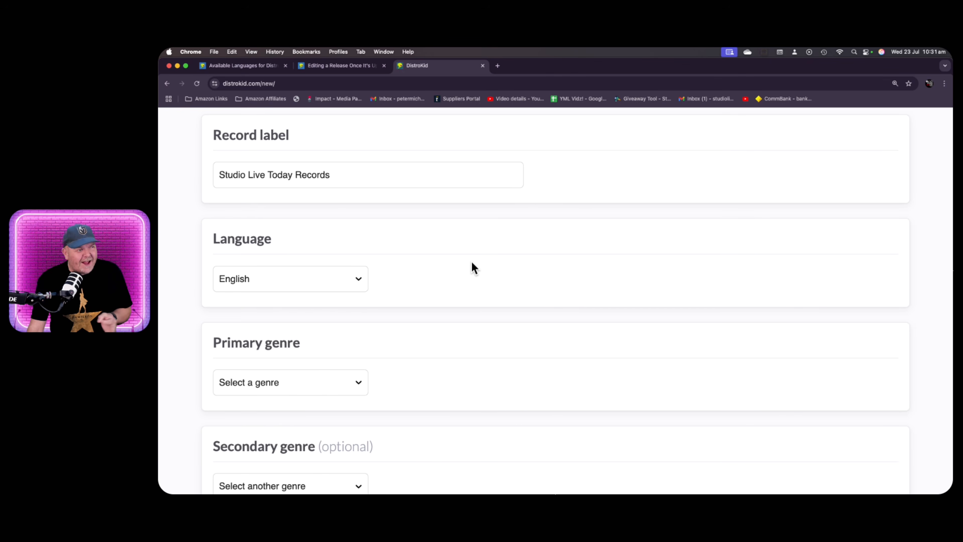
# - Look over the language, genre and album cover sections of the upload form and go back to My Music
pyautogui.scroll(-6, 454, 261)
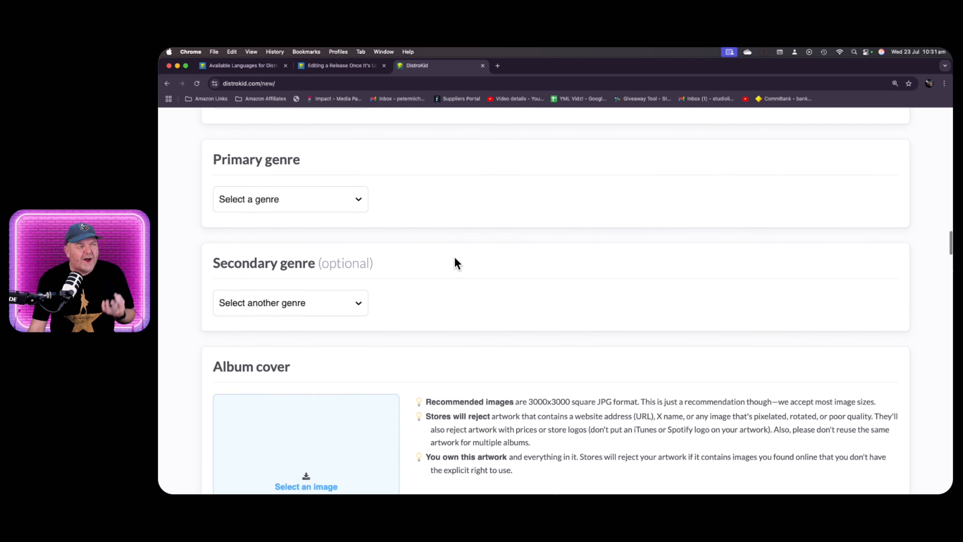
pyautogui.scroll(7, 457, 258)
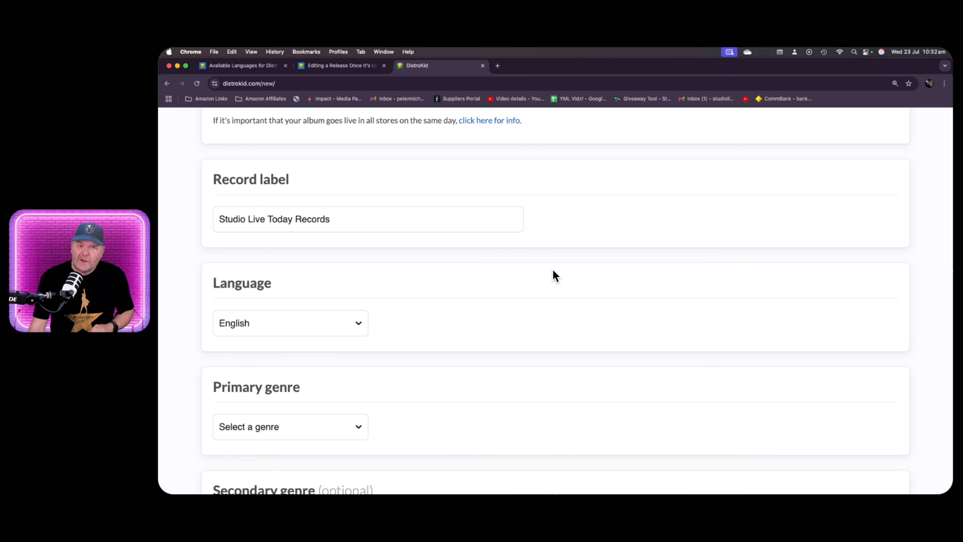
pyautogui.scroll(-4, 554, 270)
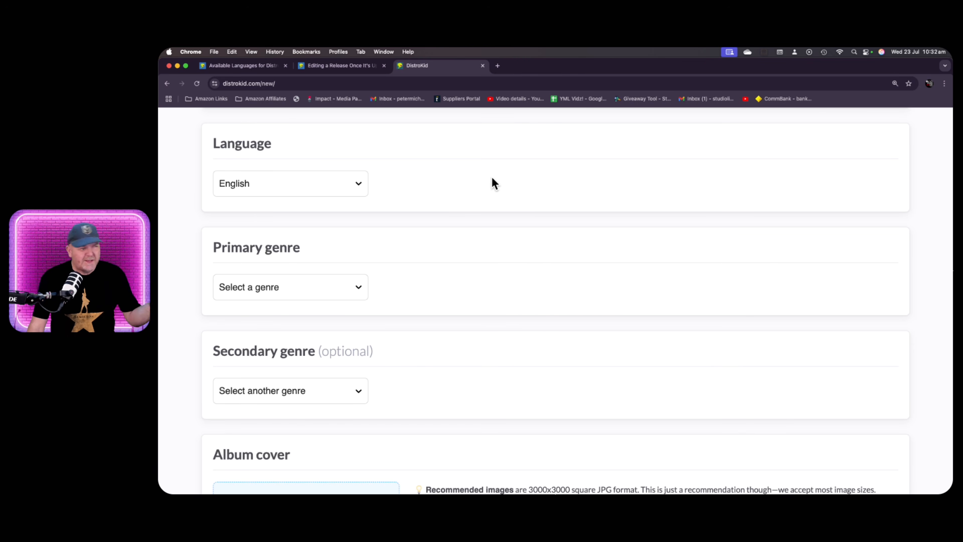
pyautogui.scroll(20, 492, 183)
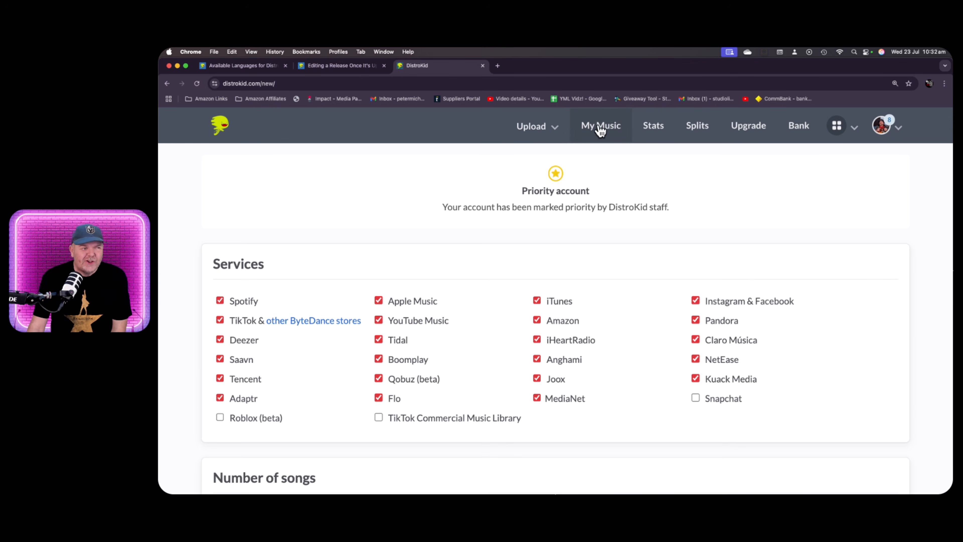
pyautogui.click(600, 126)
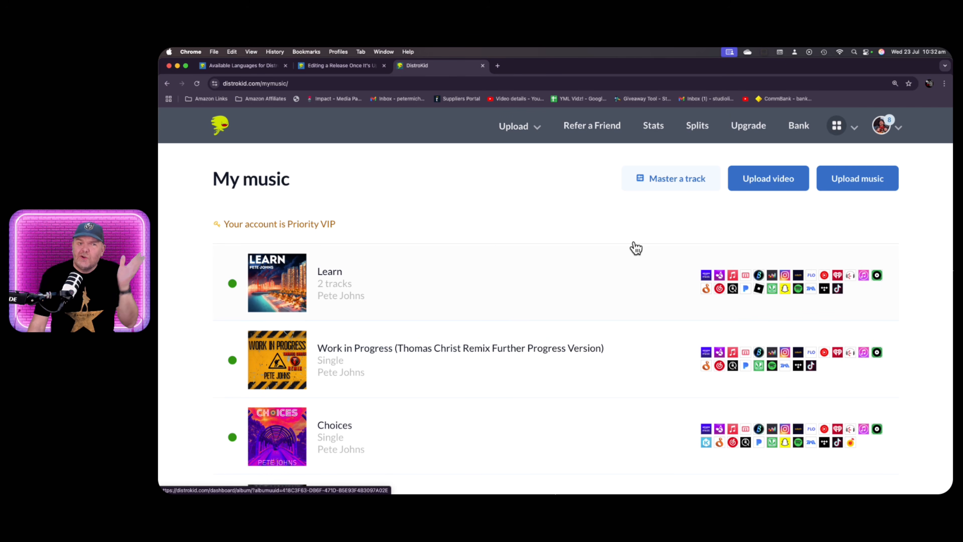
# - Check the music and video upload choices and browse the list of existing releases in My Music
pyautogui.click(536, 126)
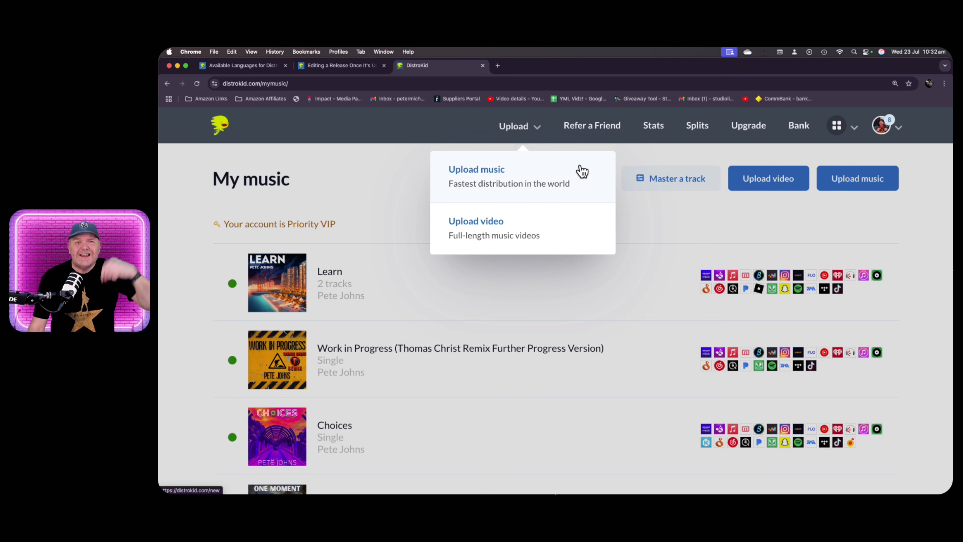
pyautogui.click(667, 214)
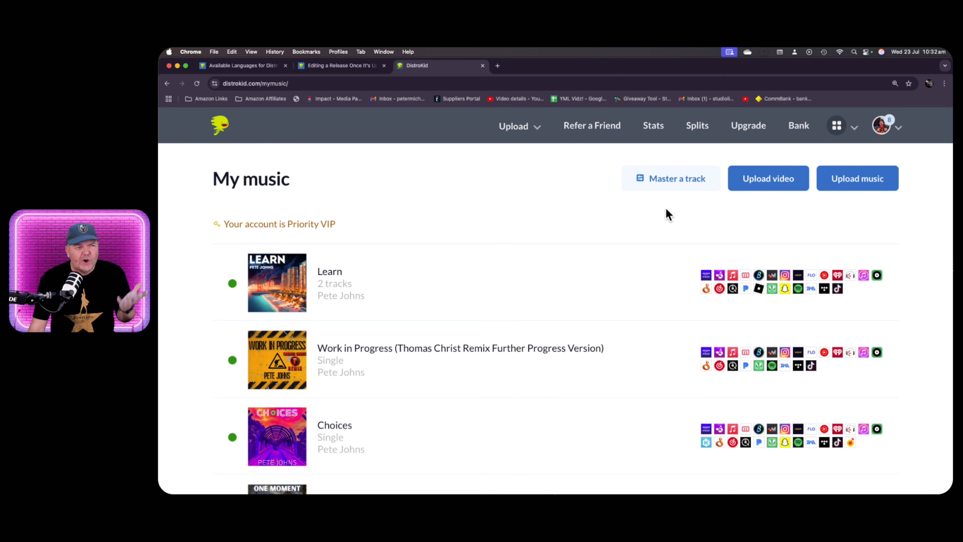
pyautogui.scroll(-5, 525, 217)
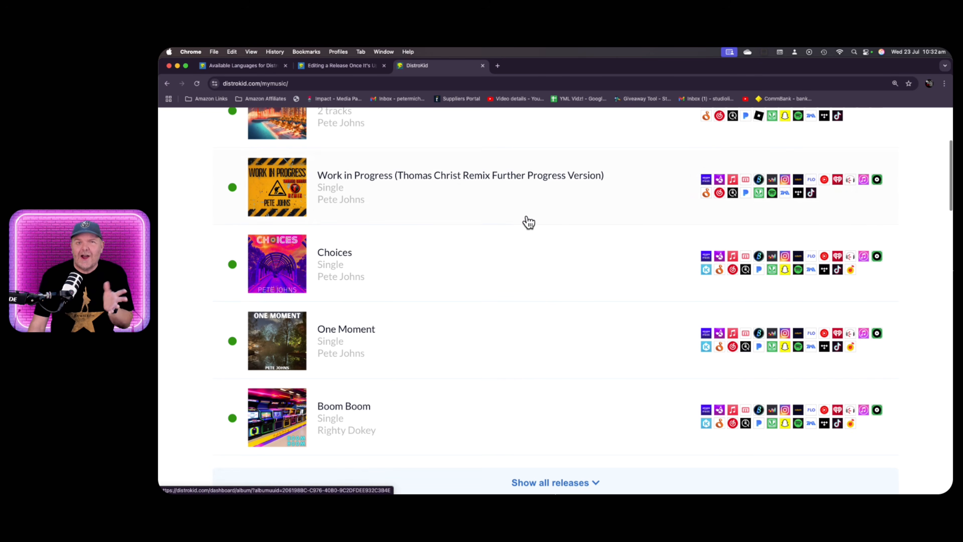
pyautogui.scroll(-1, 529, 222)
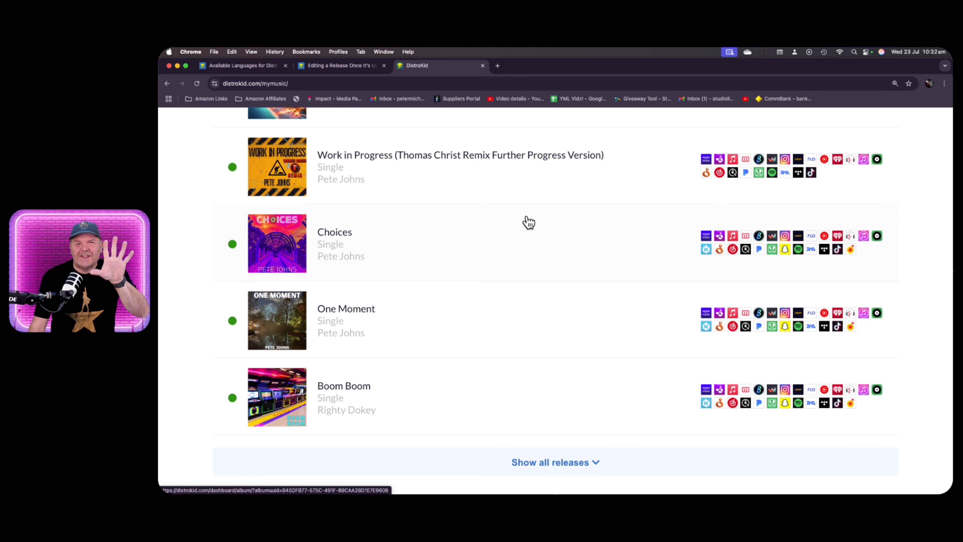
pyautogui.scroll(6, 528, 221)
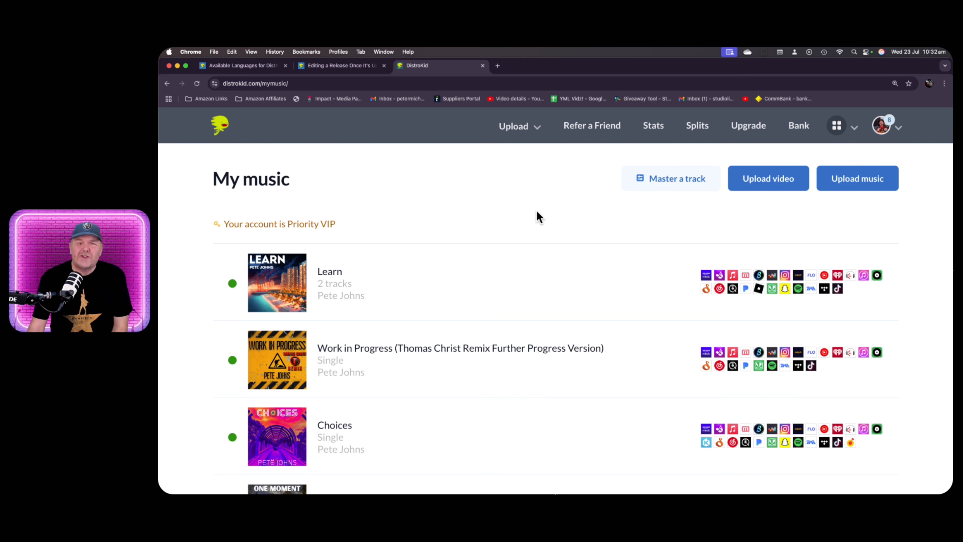